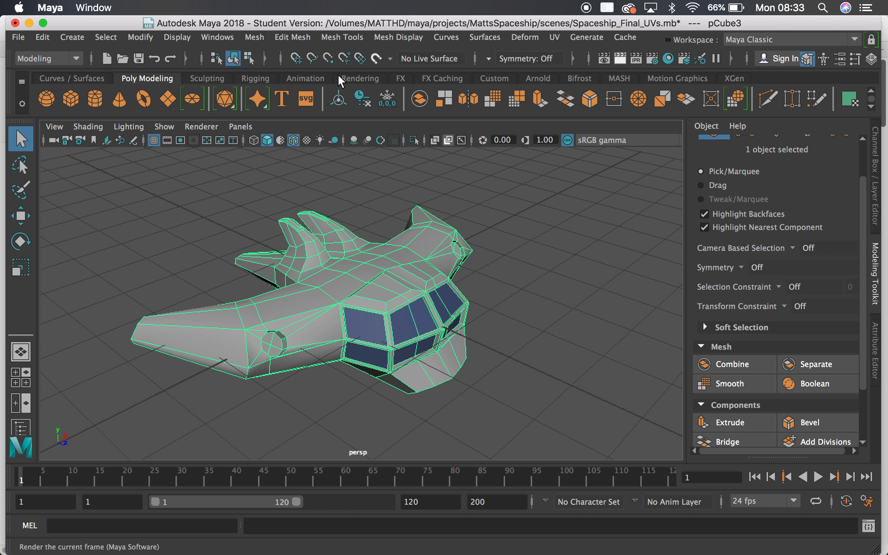
- Open the Hypershade and resize and reposition its window so all its areas fit on the screen
left_click(222, 36)
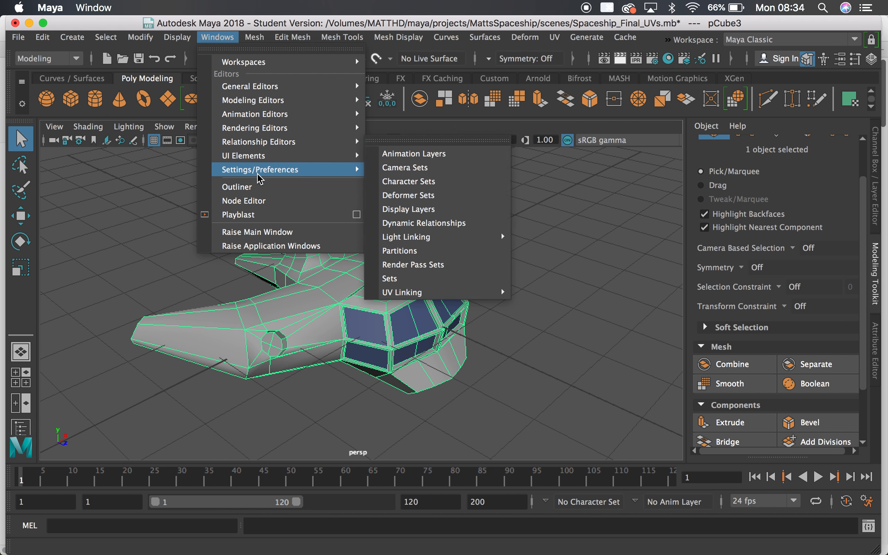
mouse_move(258, 132)
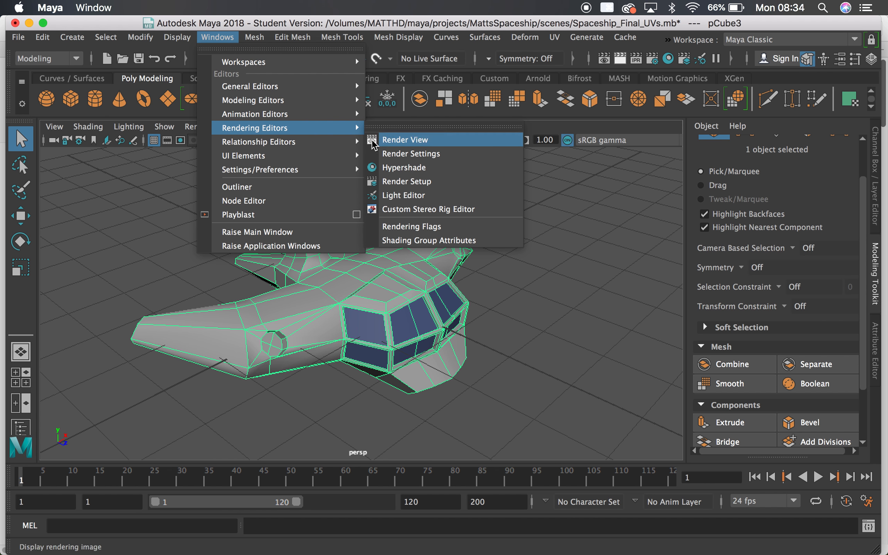
left_click(401, 169)
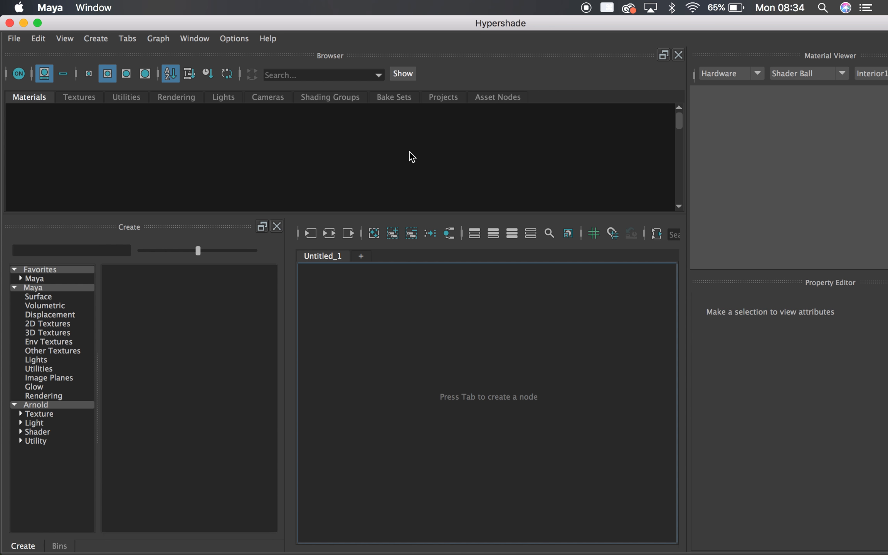
left_click(7, 24)
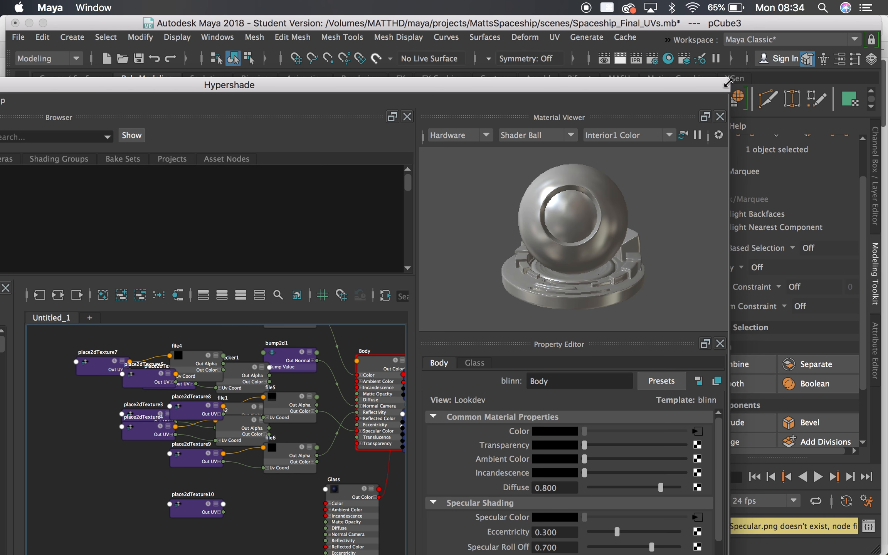
left_click_drag(729, 79, 443, 285)
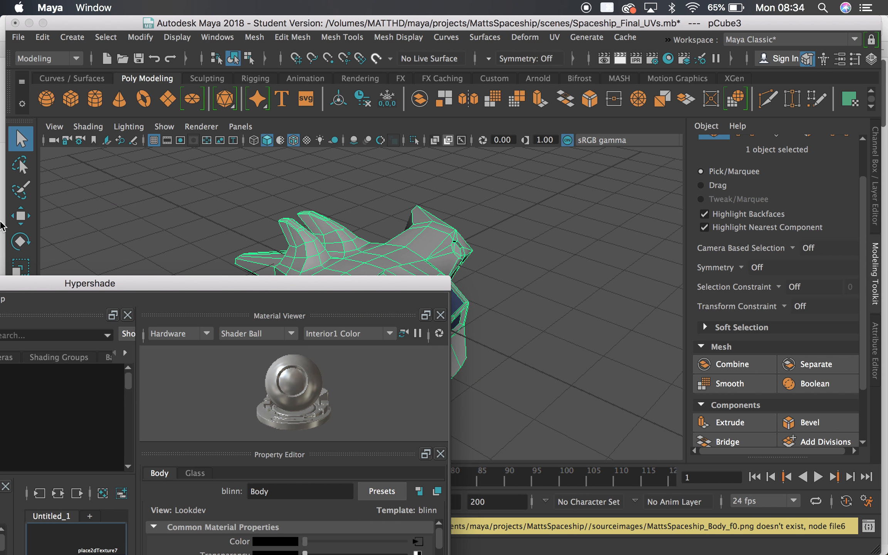
left_click_drag(172, 287, 535, 68)
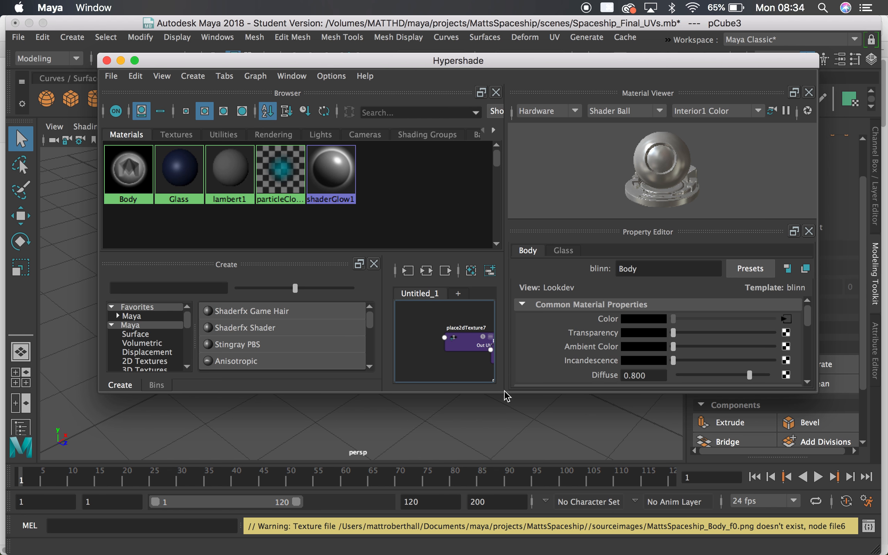
left_click_drag(504, 392, 516, 480)
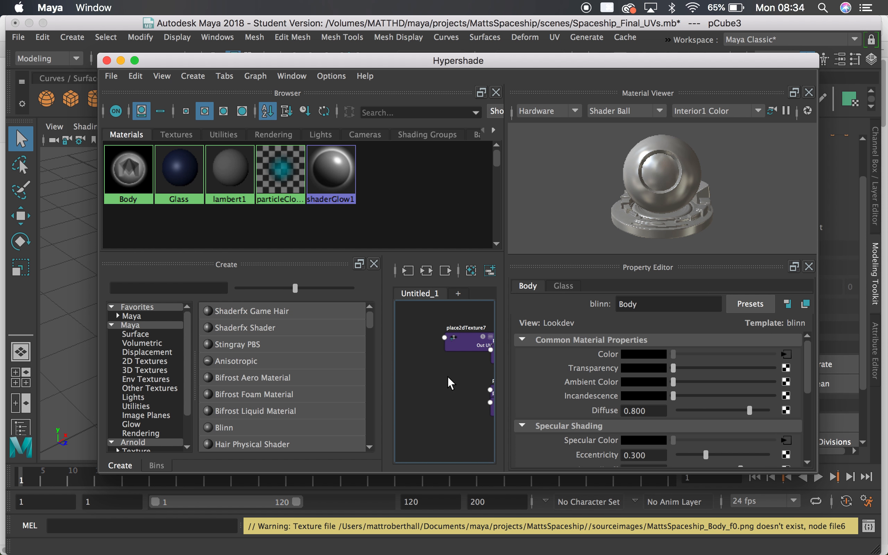
mouse_move(449, 377)
middle_mouse_down("alt")
mouse_move(345, 363)
mouse_move(414, 361)
mouse_move(372, 383)
mouse_move(218, 394)
mouse_move(212, 337)
mouse_move(464, 335)
mouse_move(452, 337)
middle_mouse_up("alt")
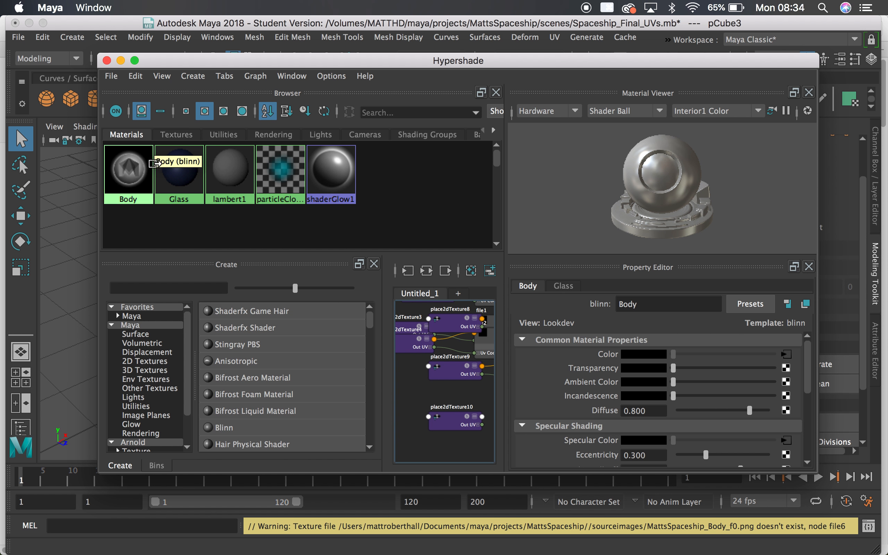
- Create a Blinn material from the Maya shaders and rename it SpaceshipMaterial
left_click(174, 177)
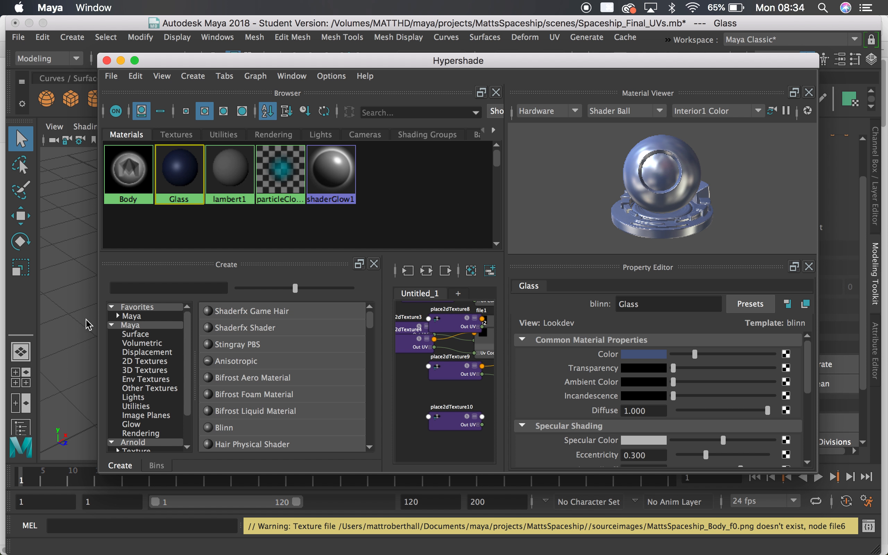
left_click(131, 315)
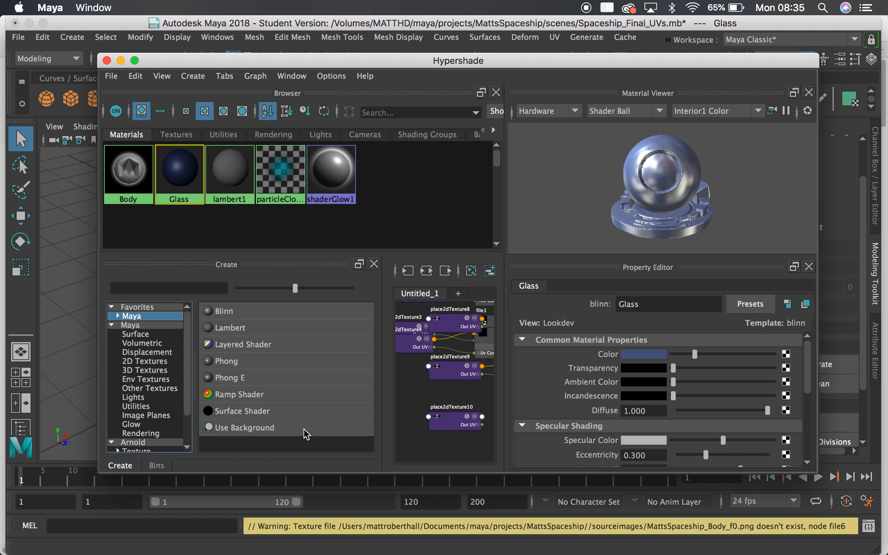
mouse_move(429, 67)
left_mouse_down()
mouse_move(578, 154)
mouse_move(715, 153)
mouse_move(566, 93)
mouse_move(431, 67)
left_mouse_up()
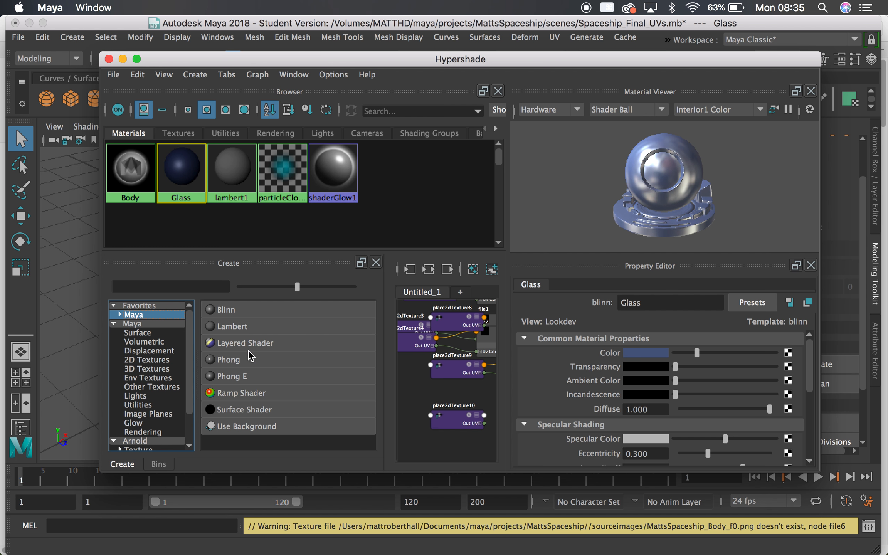
left_click(221, 309)
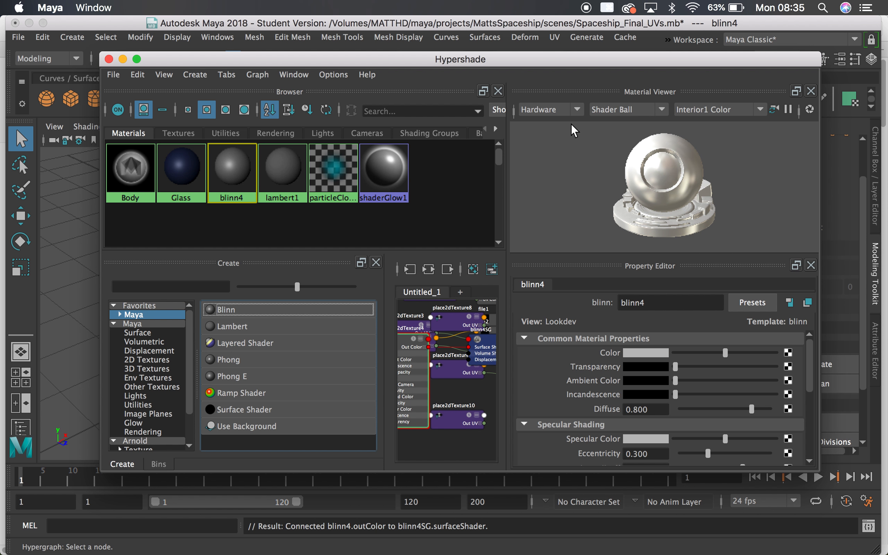
left_click(683, 167)
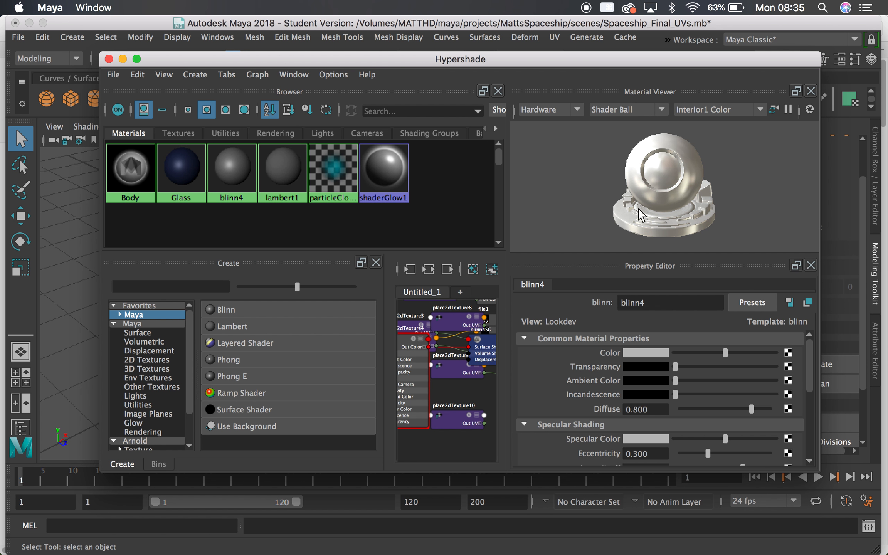
double_click(659, 303)
type("Space")
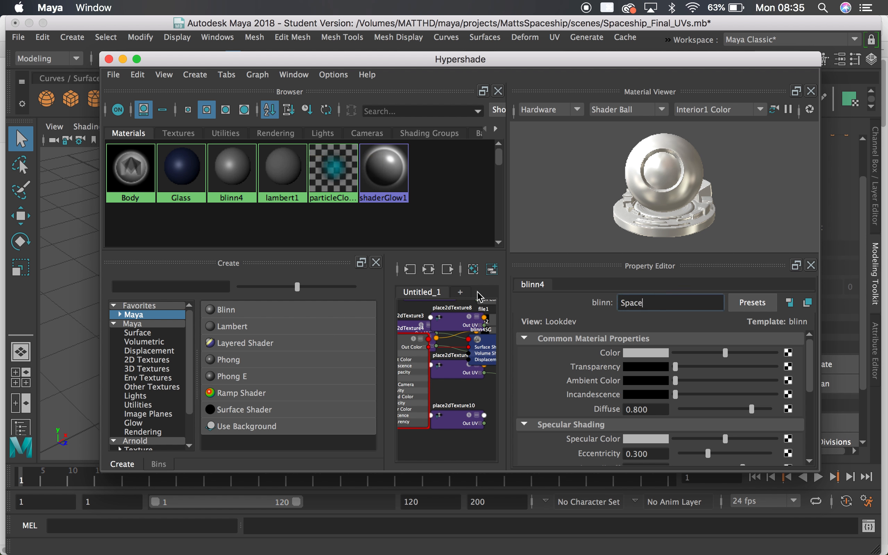
type("shipMaterial")
key("Return")
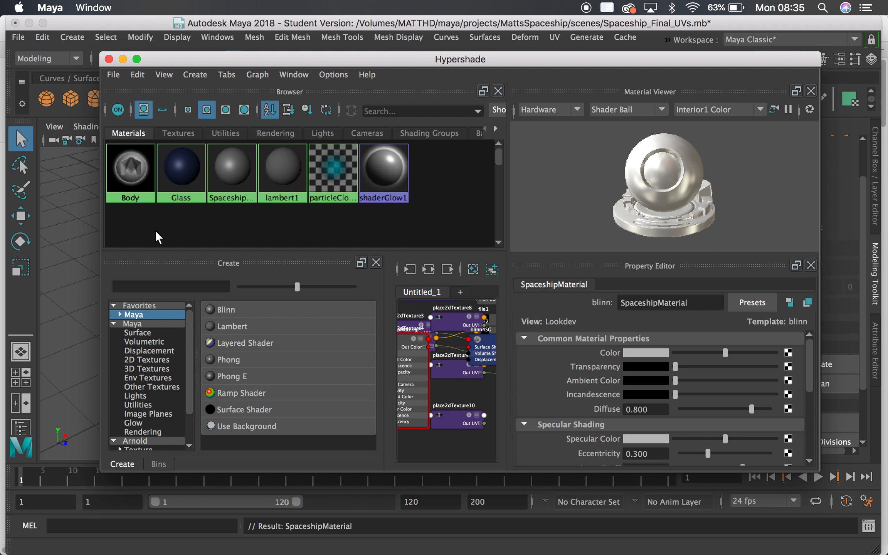
- Delete the old Body and Glass materials from the scene
left_click_drag(183, 216, 119, 171)
key("Delete")
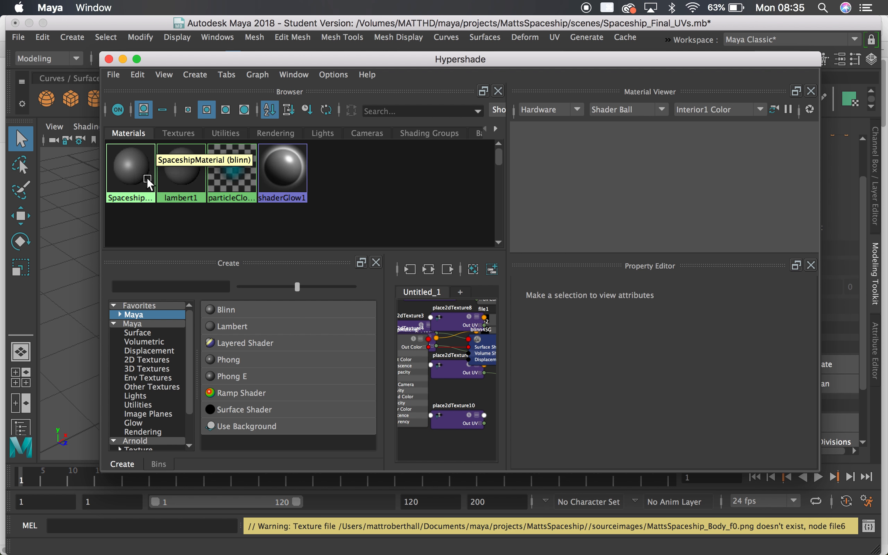
left_click_drag(172, 208, 345, 161)
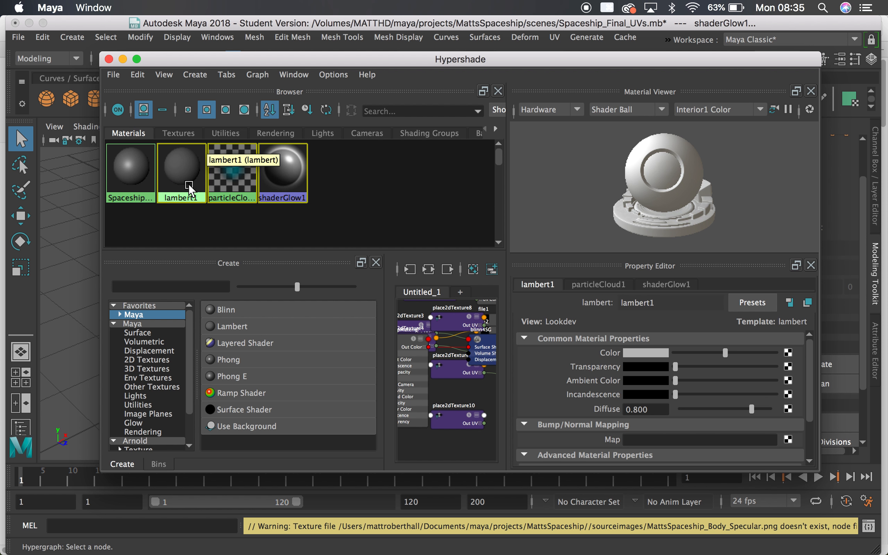
- Assign SpaceshipMaterial to the entire spaceship mesh, undo the assignment, and apply the material to the mesh again
left_click(129, 177)
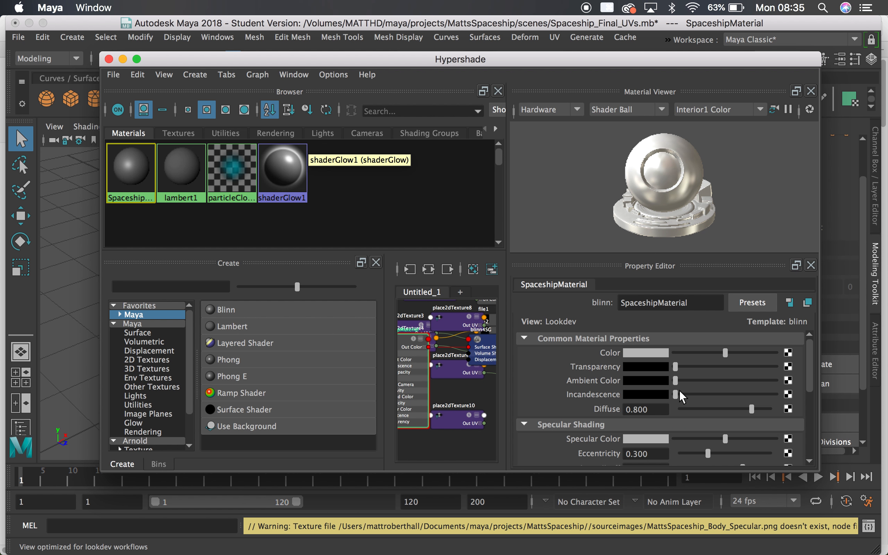
left_click_drag(653, 65, 854, 93)
left_click_drag(388, 71, 559, 66)
left_click(288, 313)
left_click(302, 307)
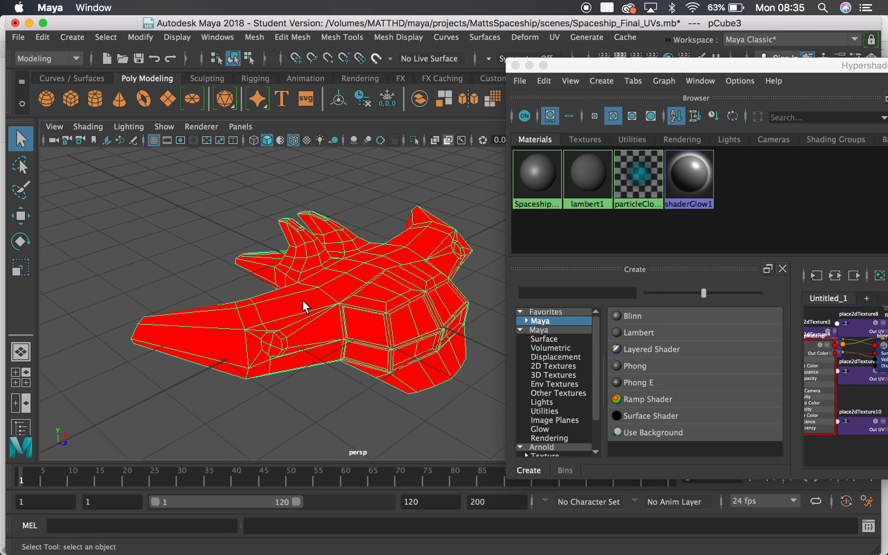
right_click(535, 178)
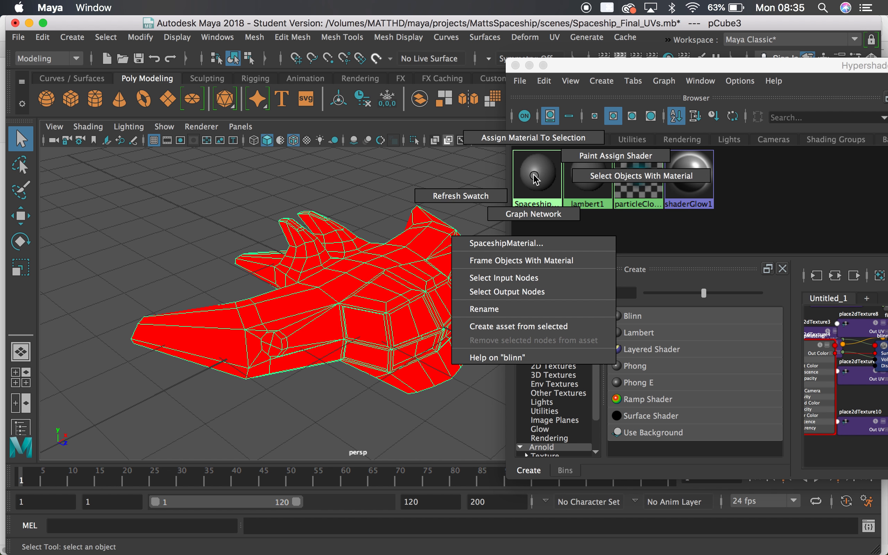
left_click(515, 147)
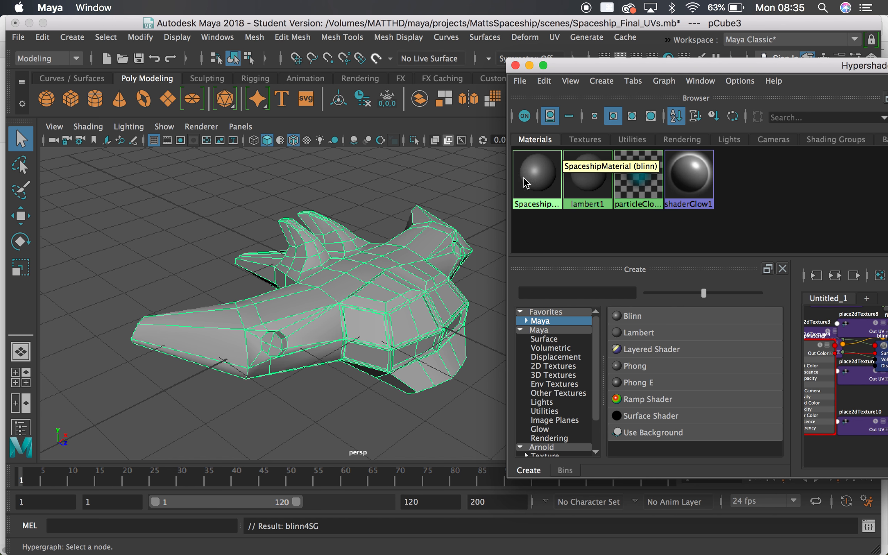
key("super+z")
middle_click_drag(527, 183, 394, 278)
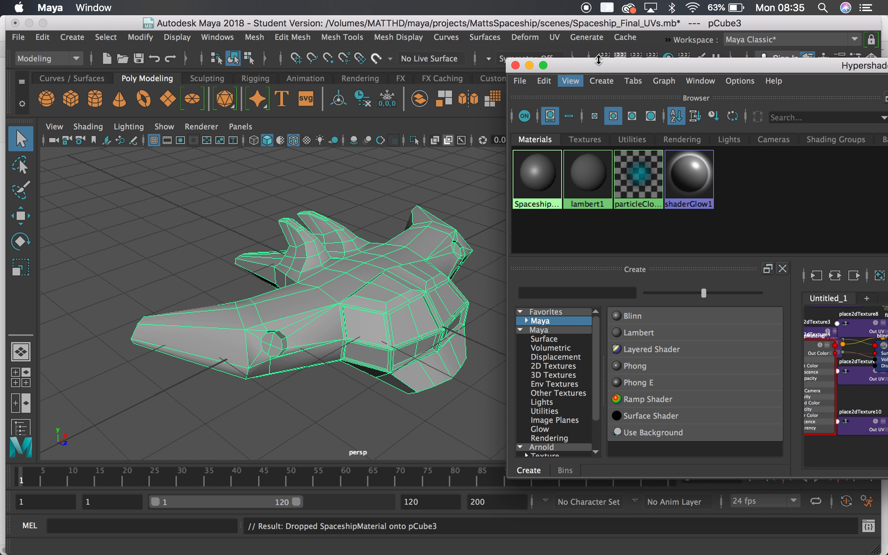
- Set SpaceshipMaterial's colour to pure yellow
left_click_drag(599, 66, 206, 58)
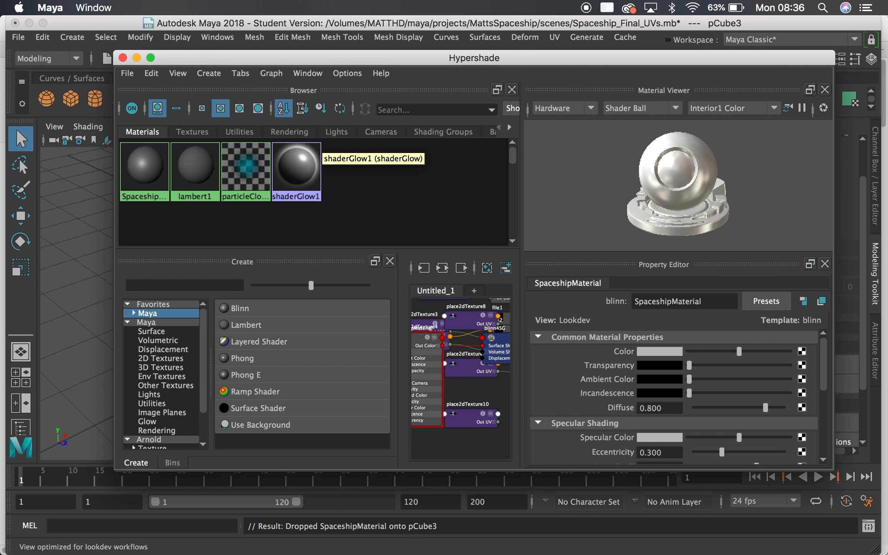
left_click(656, 350)
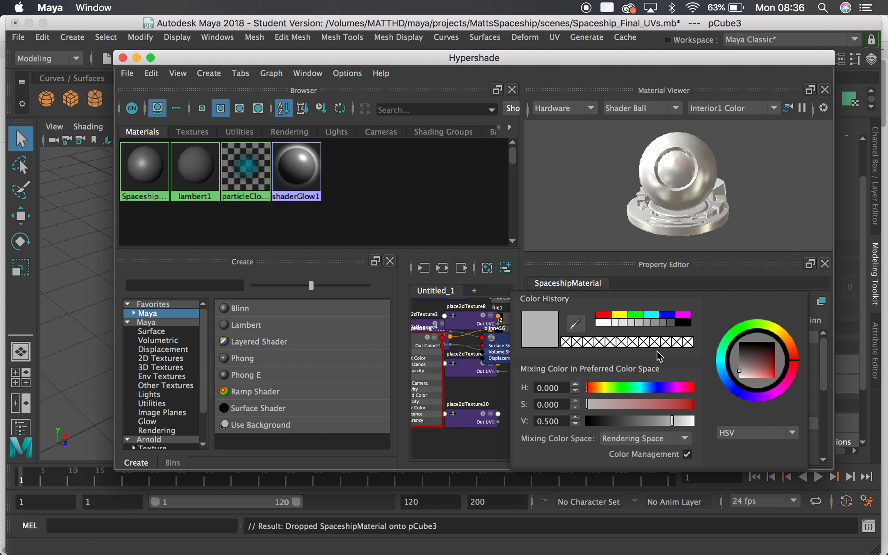
left_click(619, 317)
left_click_drag(584, 63, 563, 61)
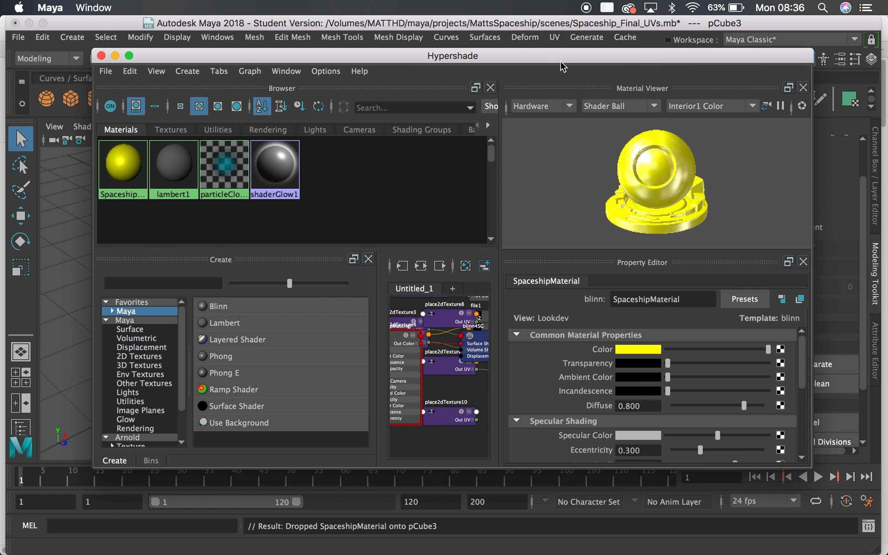
- Try a semi-transparent setting on SpaceshipMaterial, check it on the ship, and return the transparency to fully opaque
left_click_drag(668, 363, 724, 363)
left_click_drag(373, 49, 767, 121)
left_click_drag(245, 340, 339, 289, "alt")
left_click_drag(795, 126, 504, 5)
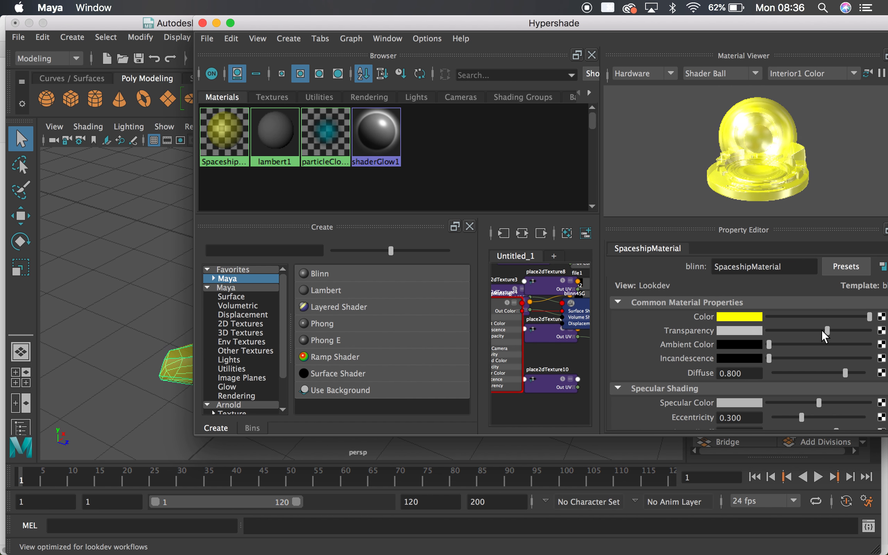
left_click_drag(824, 329, 717, 335)
- Give SpaceshipMaterial a white specular colour, eccentricity 0.488, specular roll off 0.424 and reflectivity 0.248
left_click_drag(760, 26, 709, 25)
left_click_drag(854, 339, 856, 365)
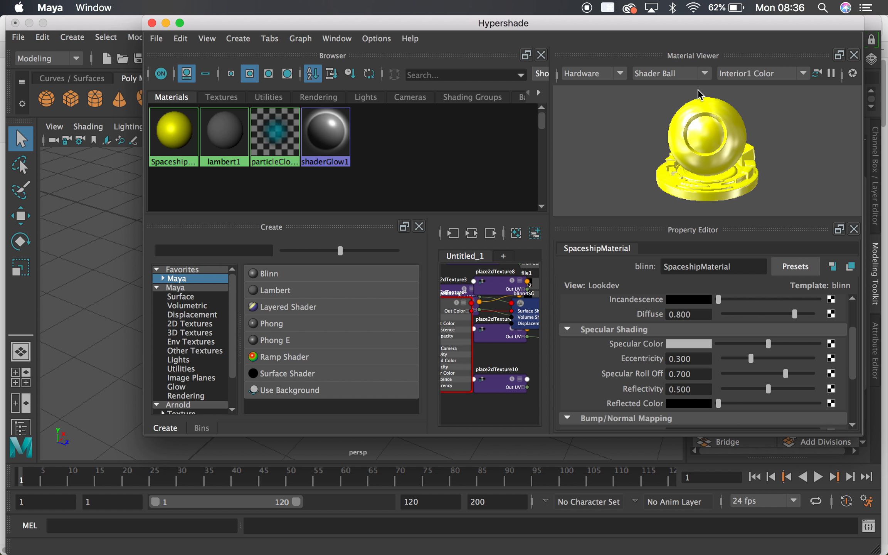
left_click_drag(769, 343, 820, 342)
left_click_drag(751, 358, 731, 359)
left_click_drag(784, 372, 813, 373)
left_click_drag(732, 358, 761, 372)
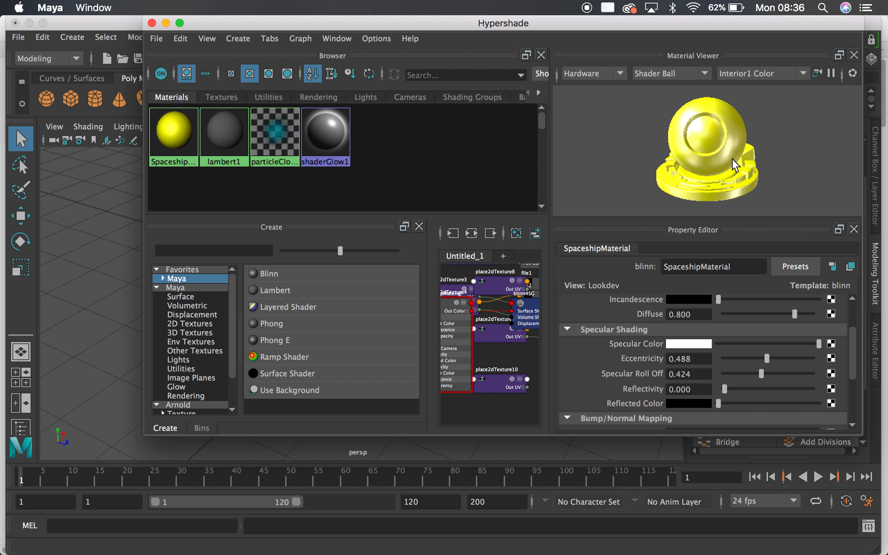
left_click_drag(724, 388, 742, 387)
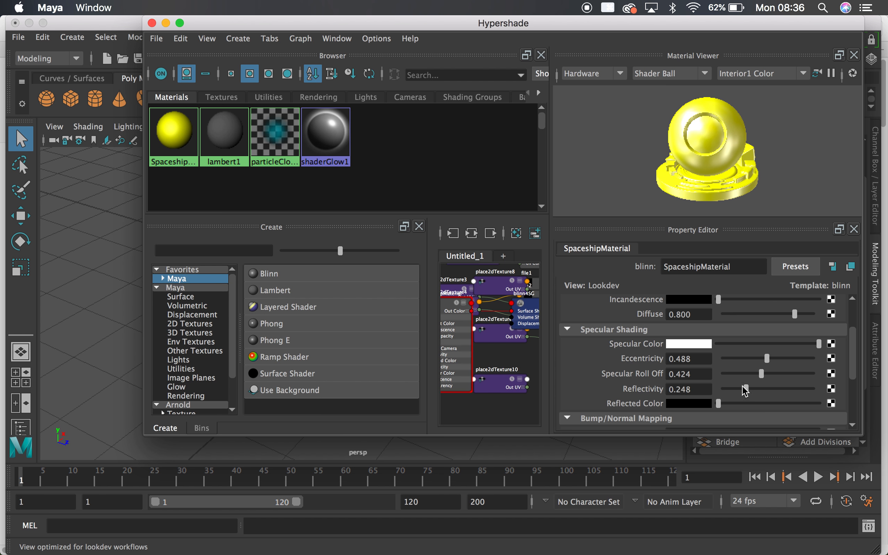
left_click_drag(853, 342, 865, 377)
scroll(657, 389, "up", 5)
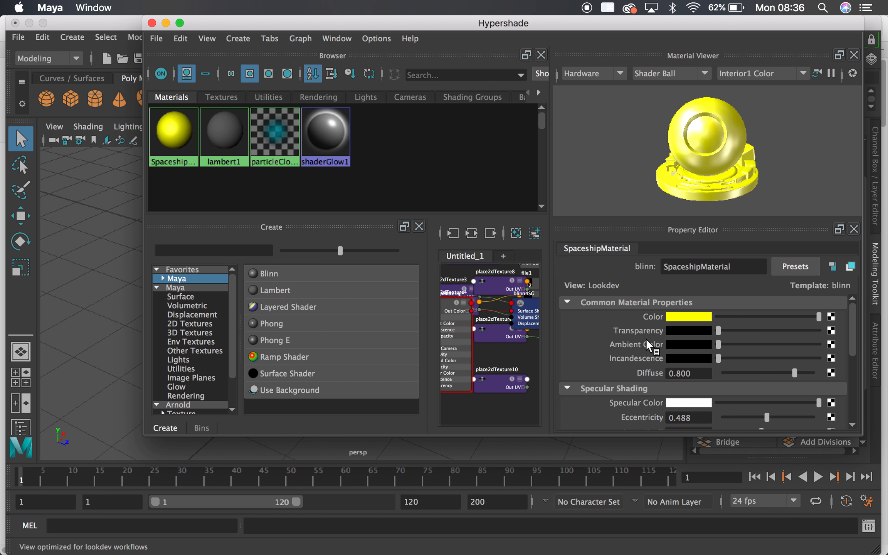
left_click_drag(556, 28, 851, 42)
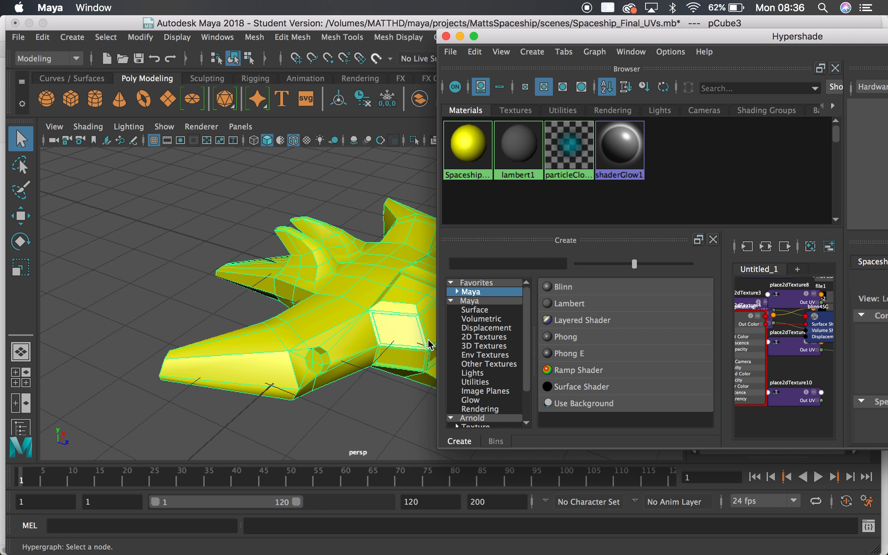
- Connect a File texture node to SpaceshipMaterial's colour
left_click_drag(619, 34, 325, 33)
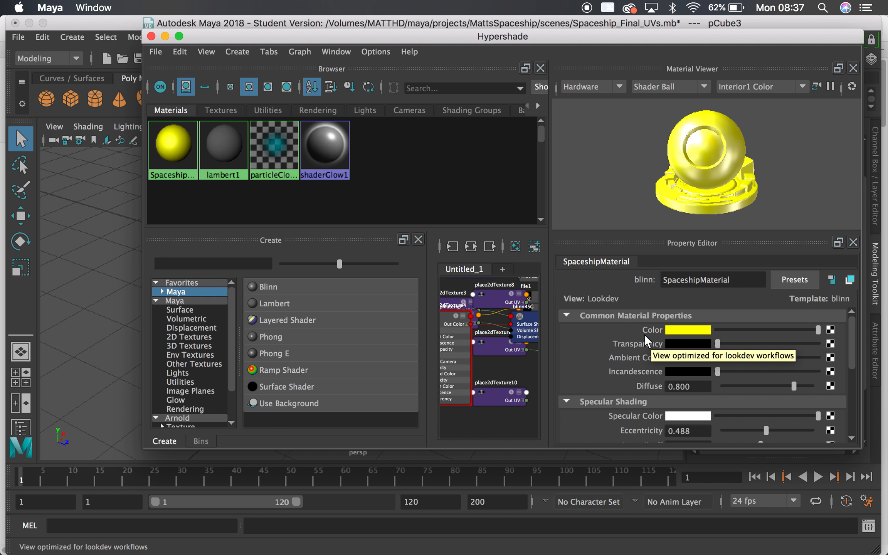
left_click(829, 330)
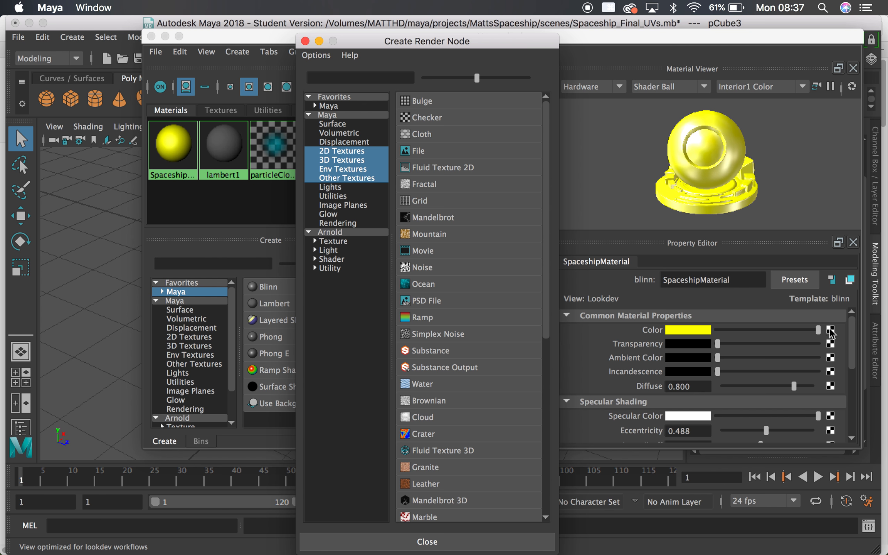
left_click(421, 148)
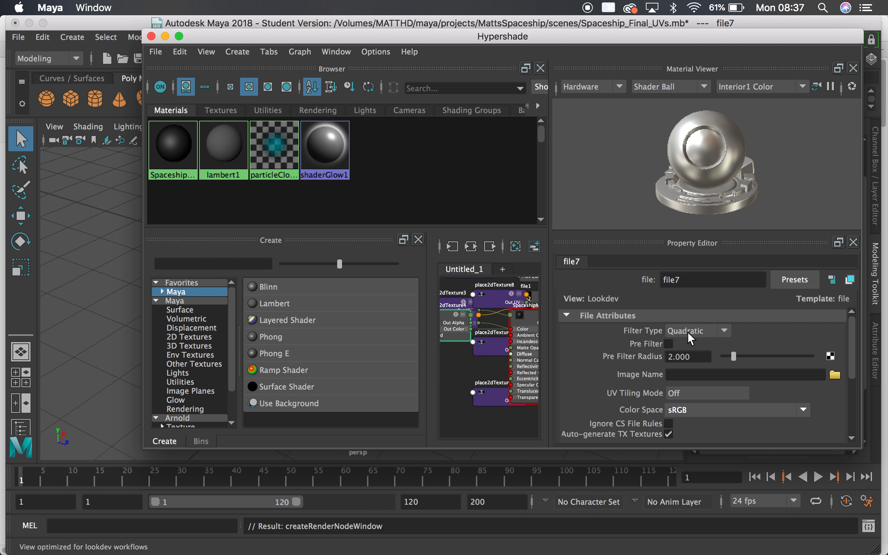
- Load SpaceshipTexture.png from the Desktop as the file texture's image
left_click(834, 375)
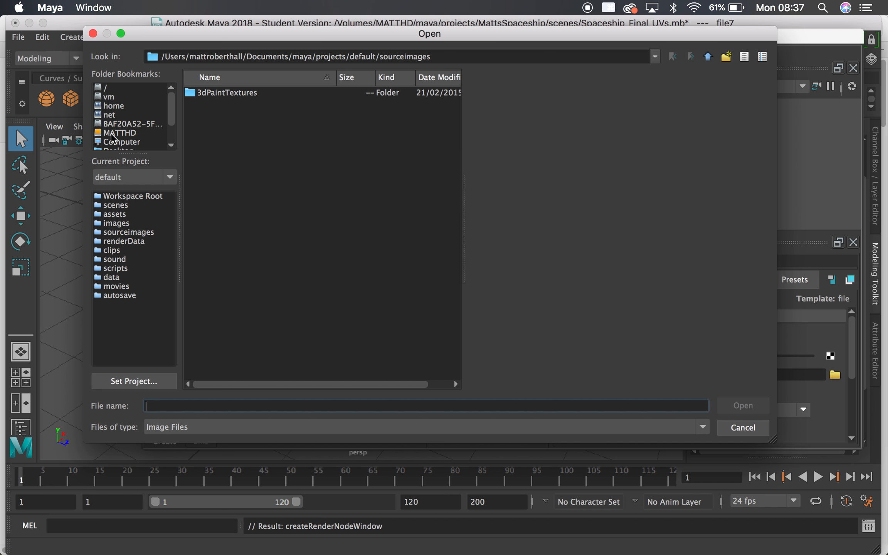
left_click_drag(173, 109, 176, 121)
left_click(125, 127)
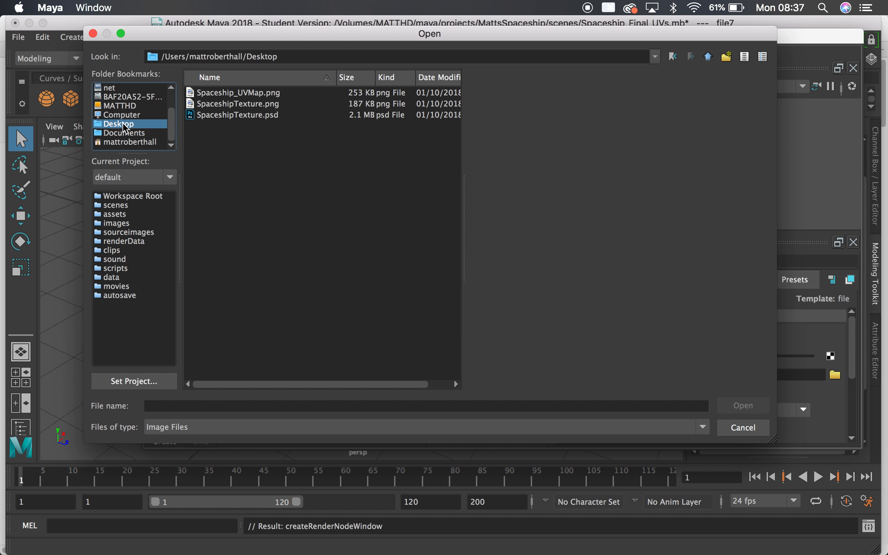
left_click(229, 104)
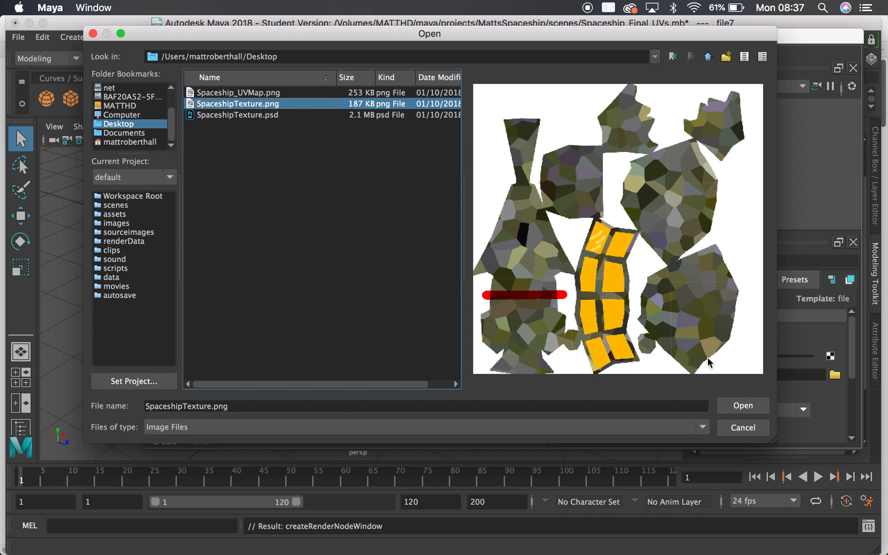
left_click(743, 405)
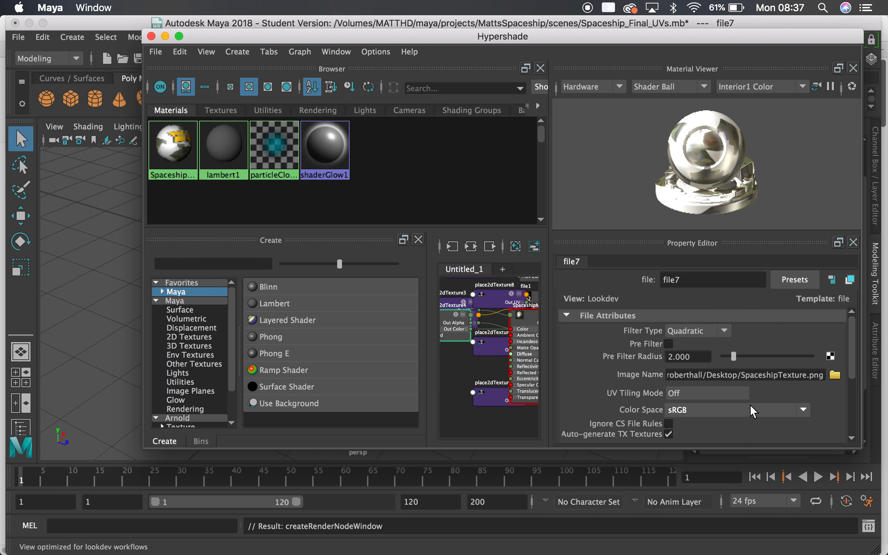
- Uncover the spaceship in the viewport, apply SpaceshipMaterial to its mesh again and clear the selection
left_click_drag(465, 40, 883, 62)
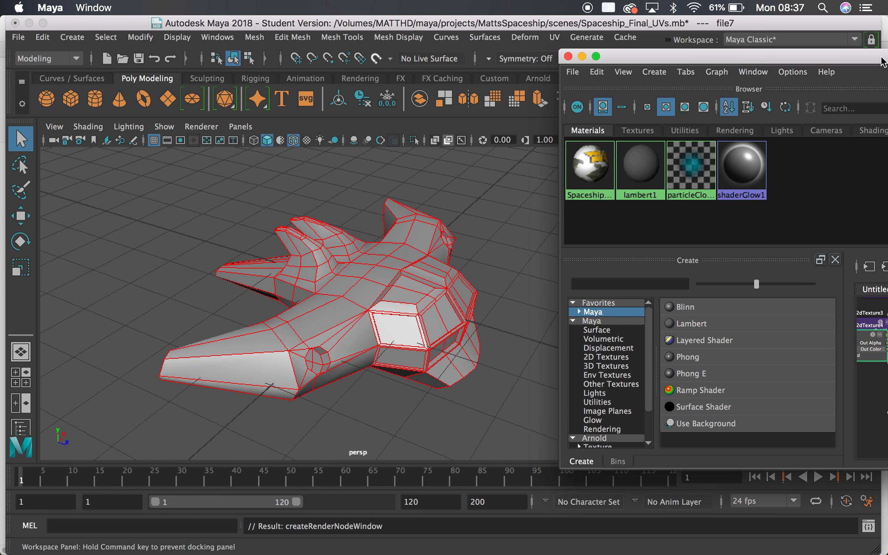
middle_click_drag(590, 165, 362, 301)
left_click_drag(648, 52, 715, 81)
left_click(296, 173)
left_click_drag(264, 357, 243, 336, "alt")
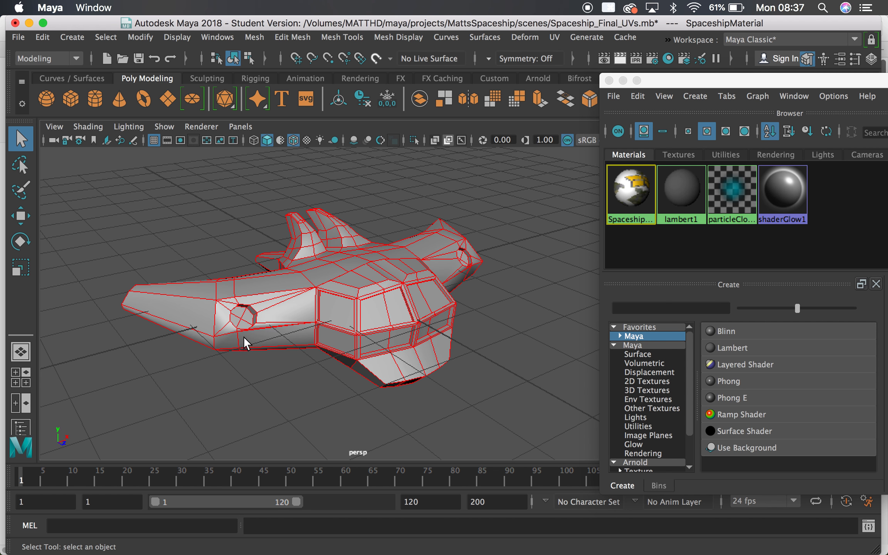
- Turn on textured display in the perspective viewport and compare it with plain shaded display, ending on textured
left_click(304, 140)
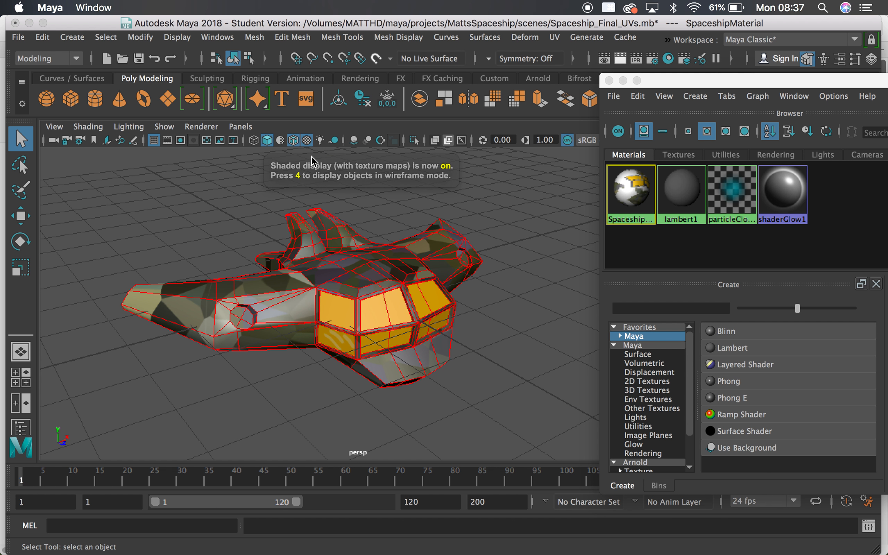
key("5")
key("6")
key("5")
key("6")
- Inspect the camouflage texture on the ship from several angles and dock the Hypershade window above the viewport
left_click_drag(401, 249, 355, 267, "alt")
middle_click_drag(355, 267, 364, 228, "alt")
left_click_drag(365, 228, 427, 256, "alt")
left_click_drag(671, 85, 494, 191)
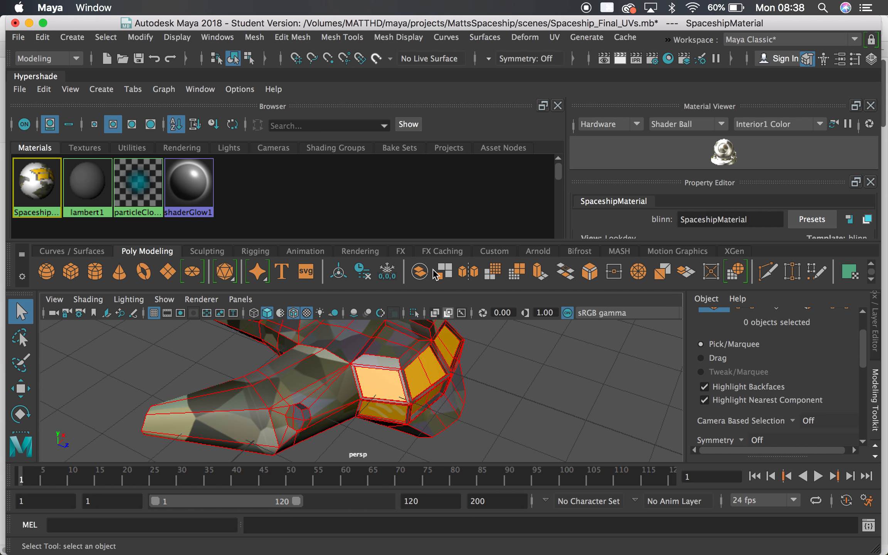